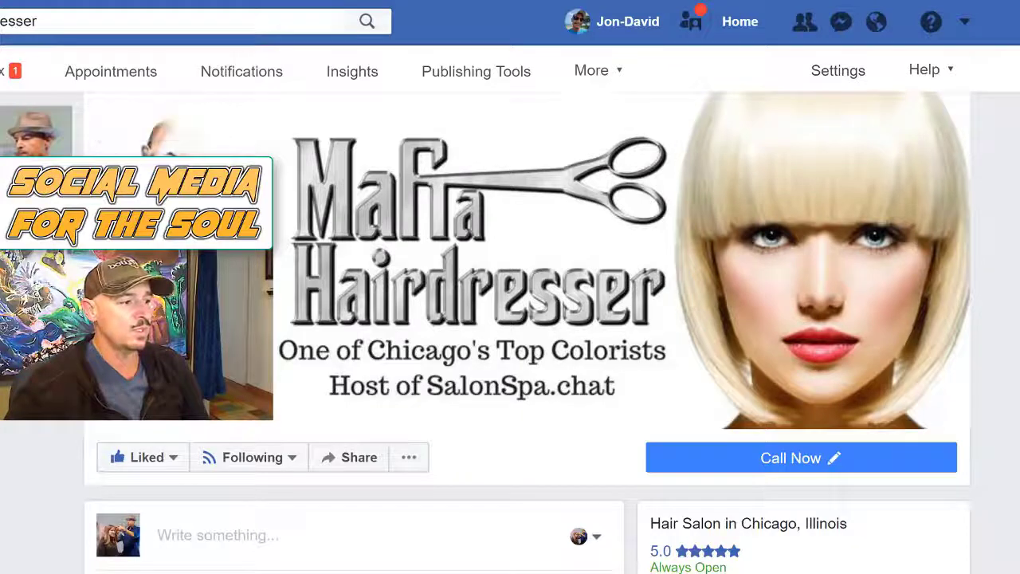
- Open Edit Page from the page Settings and scroll to the Tabs list, Home through Email Signup
scroll(833, 78, "down", 2)
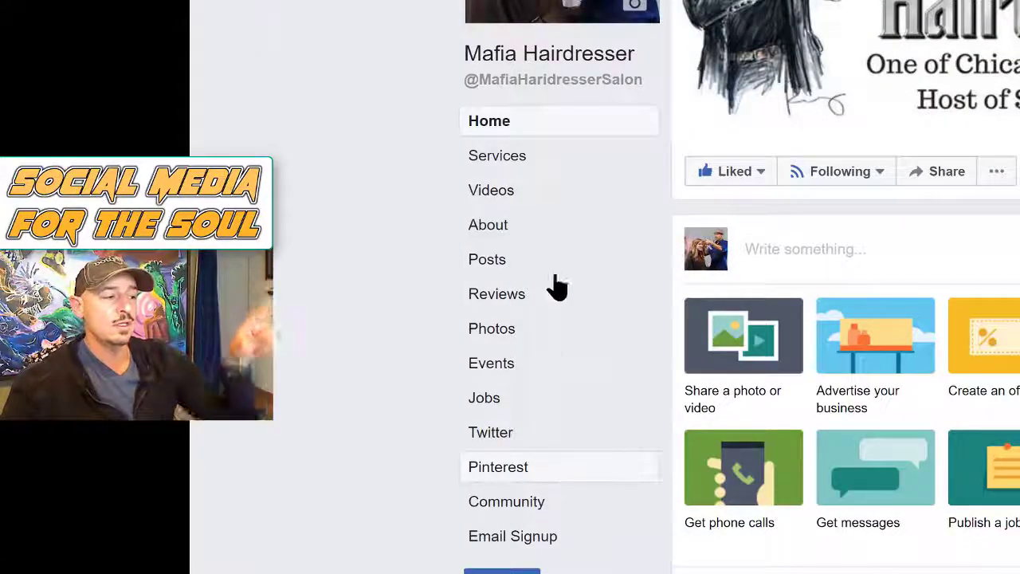
scroll(701, 208, "up", 1)
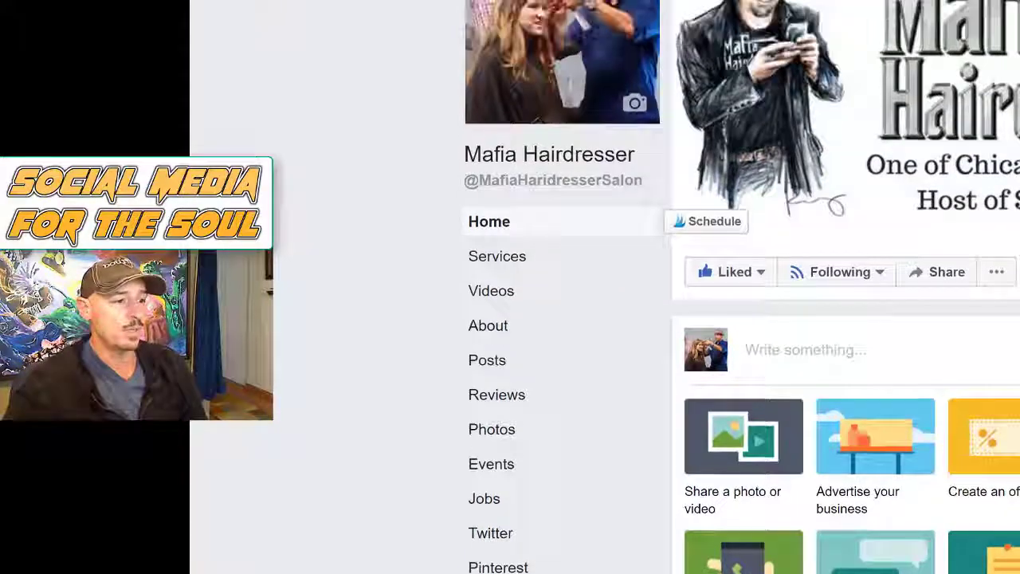
scroll(510, 319, "down", 3)
left_click(699, 165)
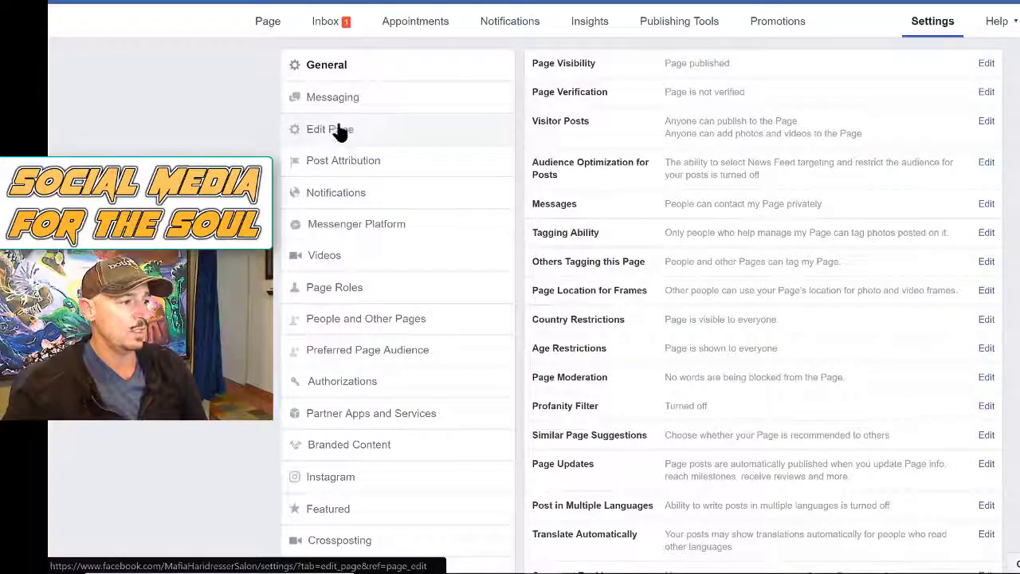
left_click(330, 134)
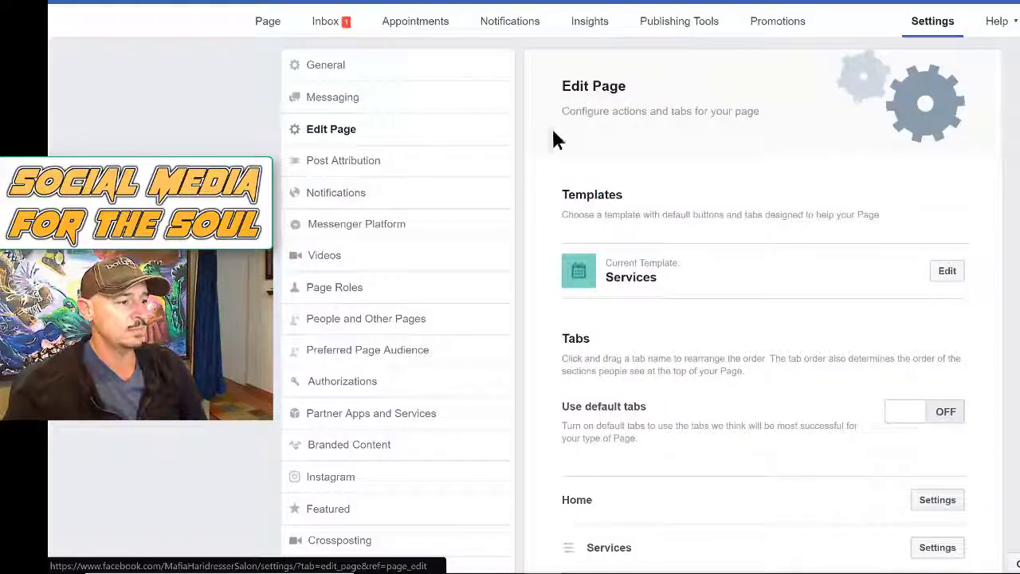
scroll(734, 243, "down", 8)
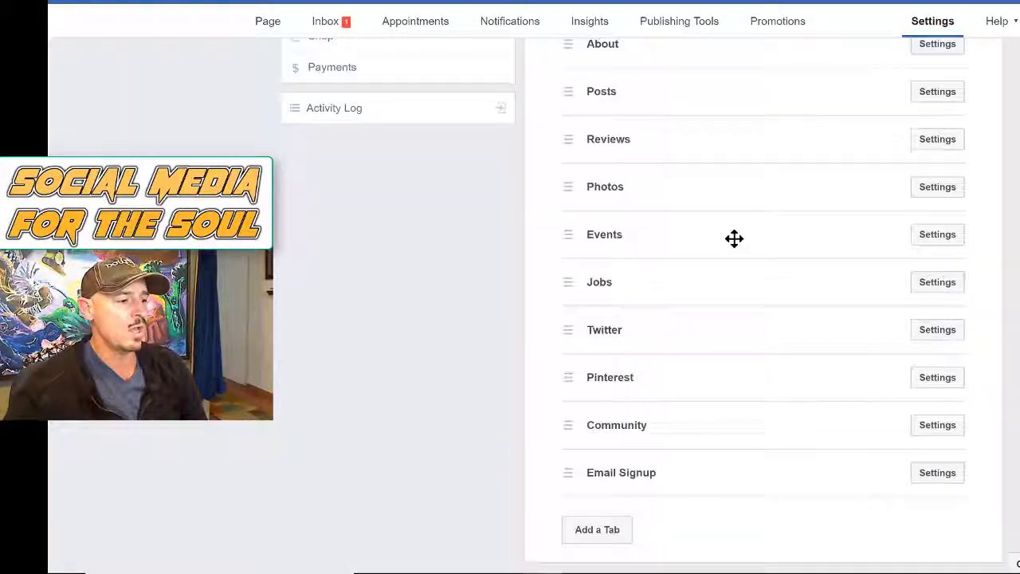
- Add the Groups tab from the Add a Tab list and close the list
left_click(622, 530)
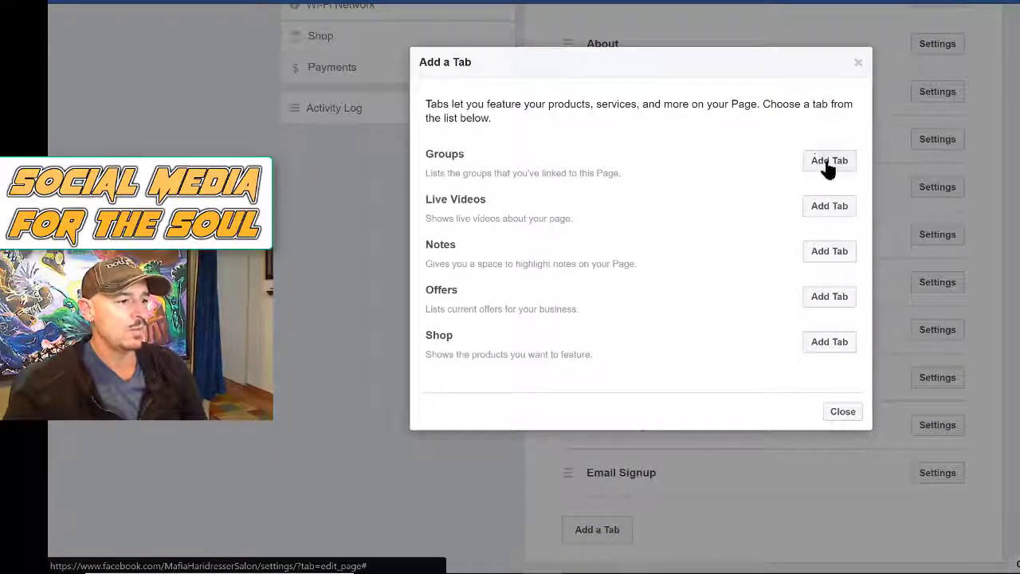
left_click(829, 165)
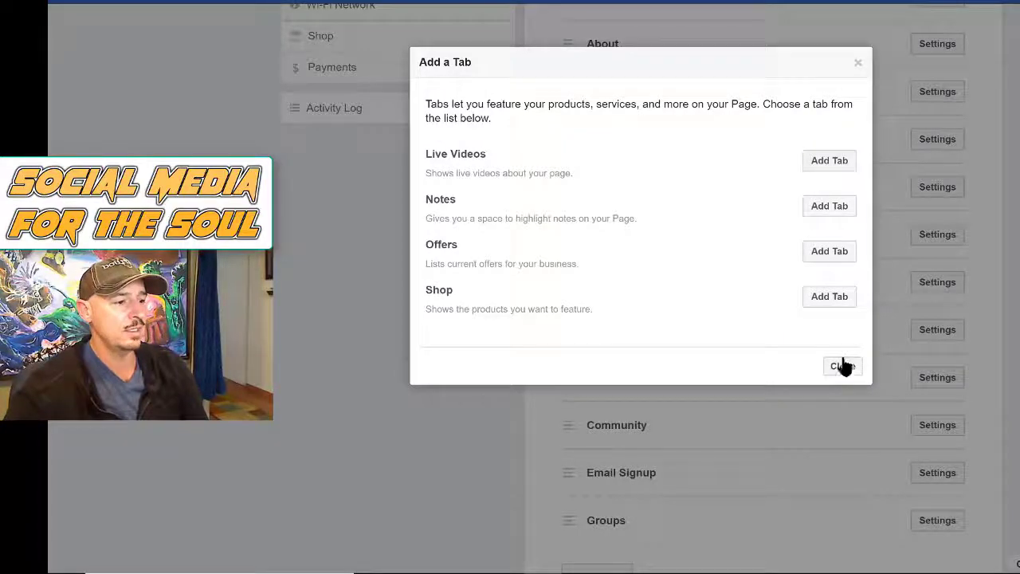
left_click(843, 366)
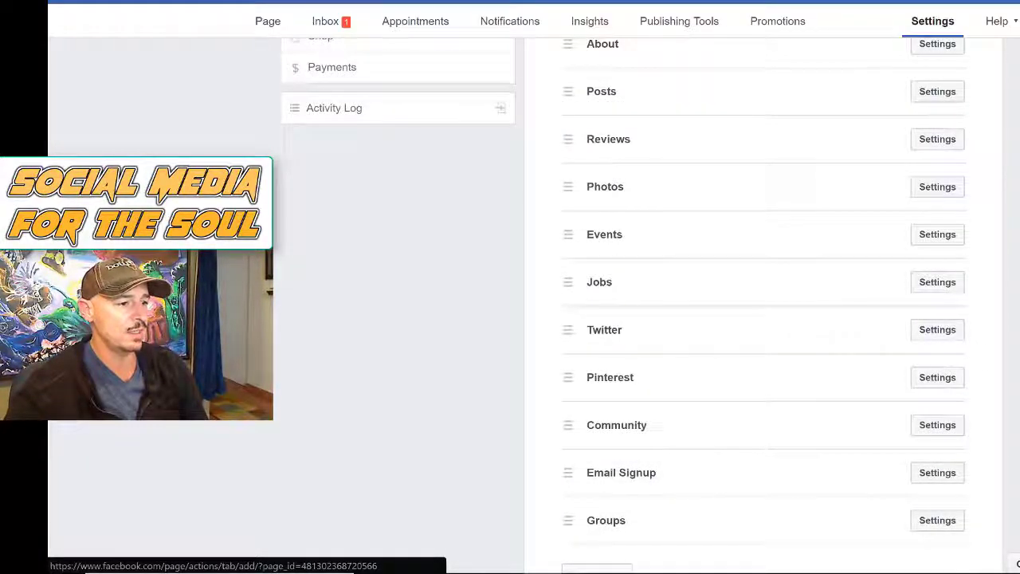
- Drag the Groups tab up to just below Services, then return to the Mafia Hairdresser page
scroll(638, 318, "up", 9)
scroll(637, 319, "down", 5)
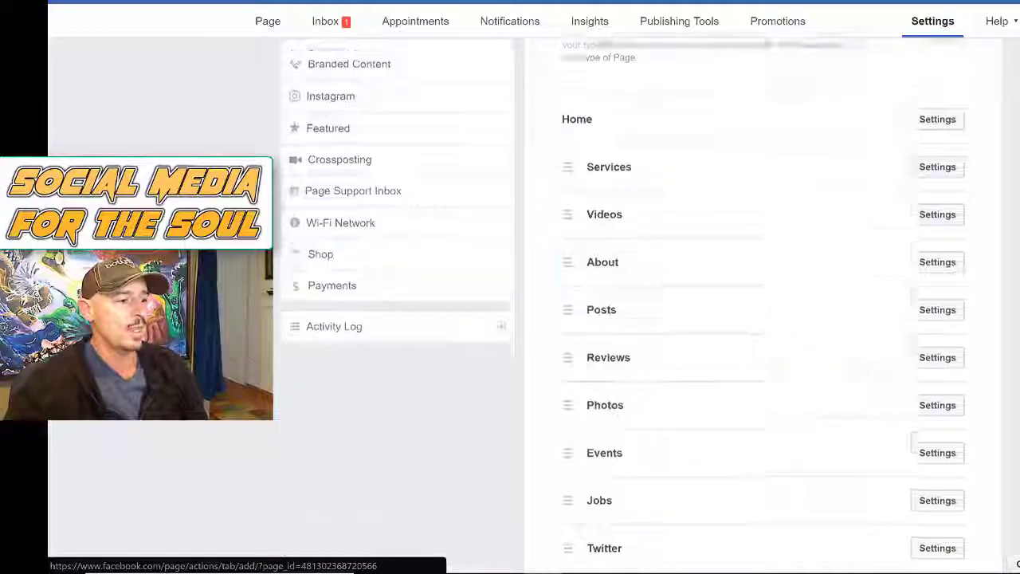
scroll(837, 438, "down", 3)
left_click_drag(722, 476, 711, 30)
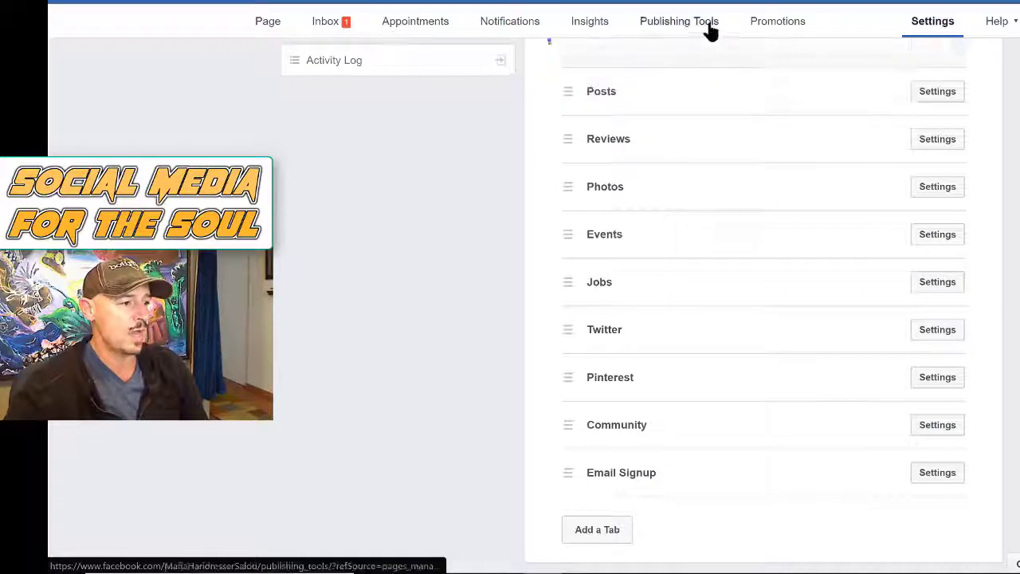
scroll(741, 133, "up", 3)
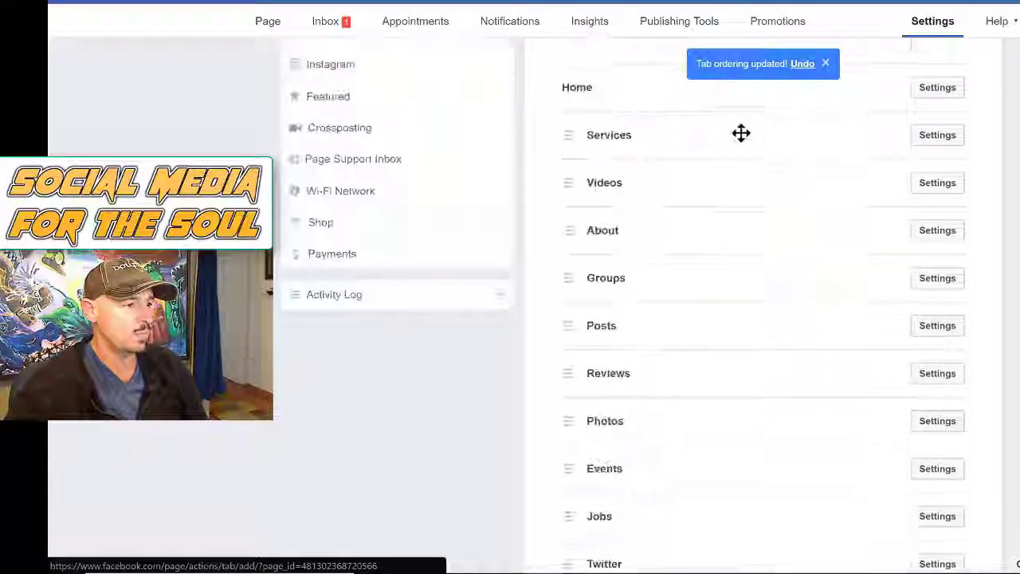
left_click_drag(677, 278, 670, 182)
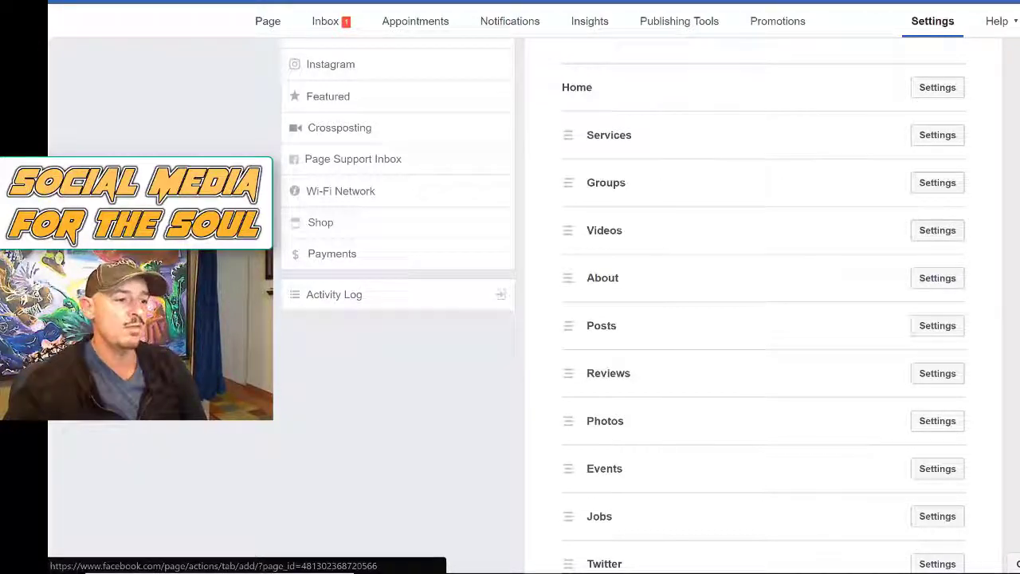
scroll(624, 306, "up", 3)
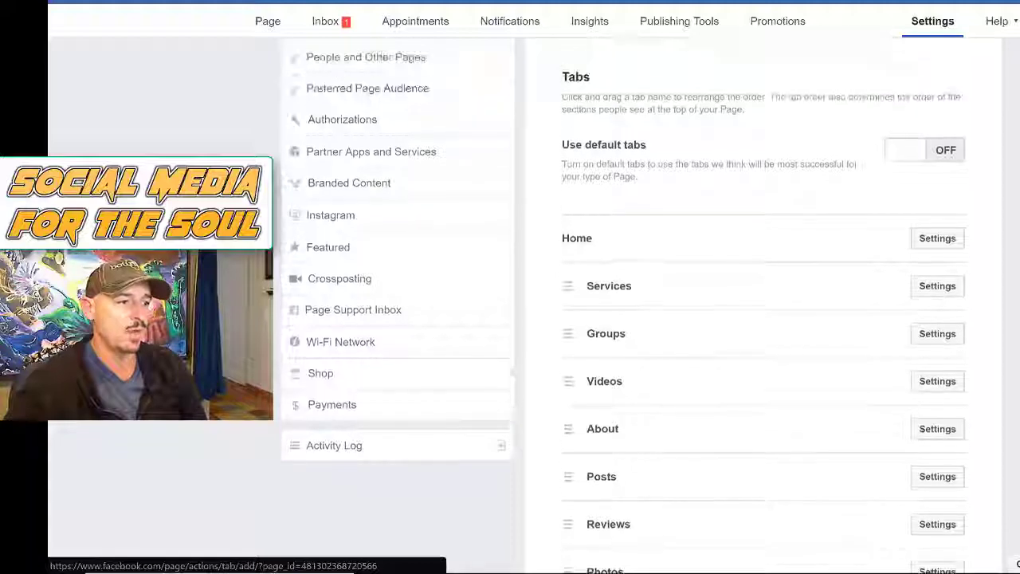
scroll(624, 306, "up", 1)
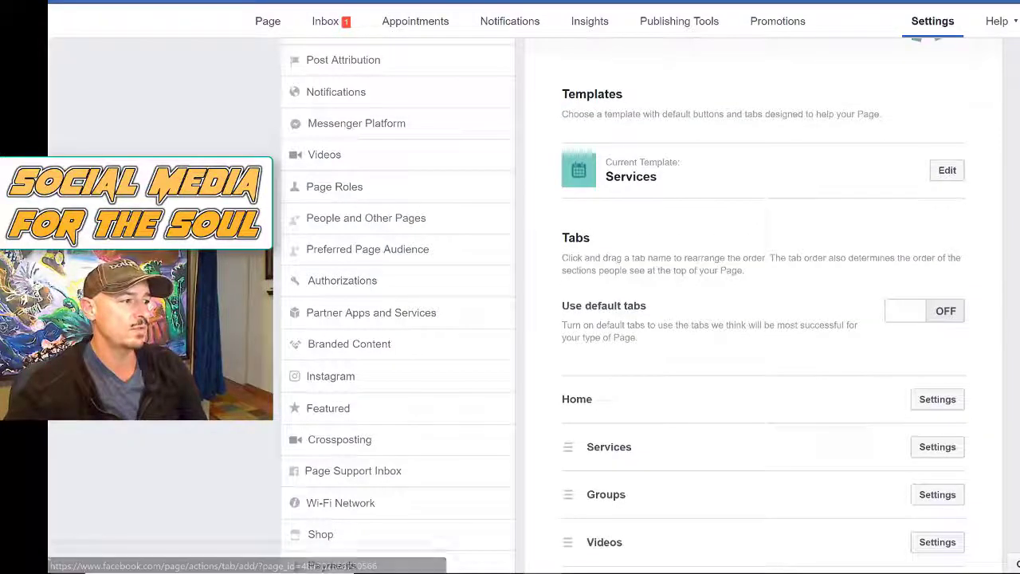
key("ctrl+2")
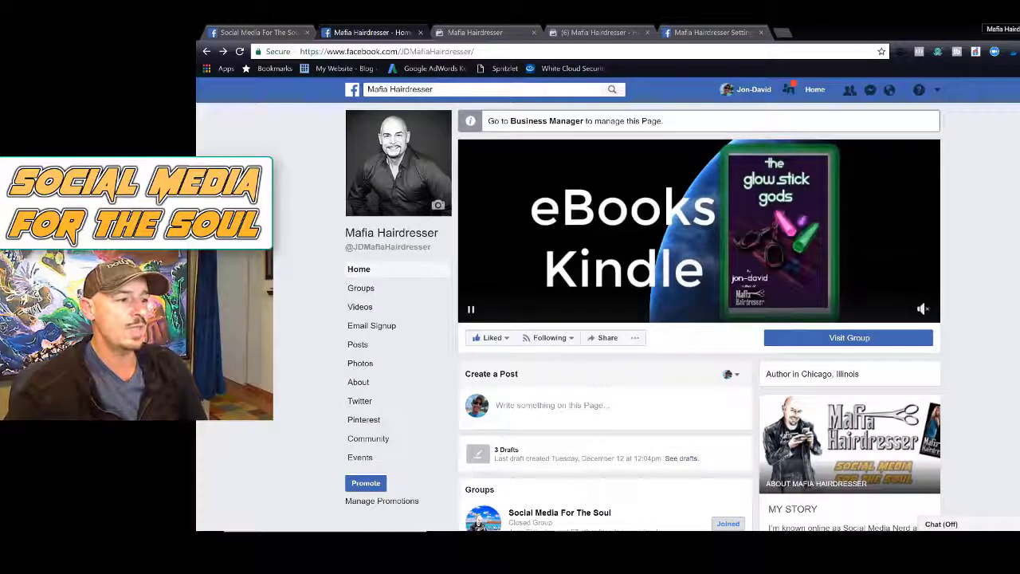
- Scroll the Mafia Hairdresser page to reach the link to the Social Media For The Soul group
scroll(698, 319, "down", 3)
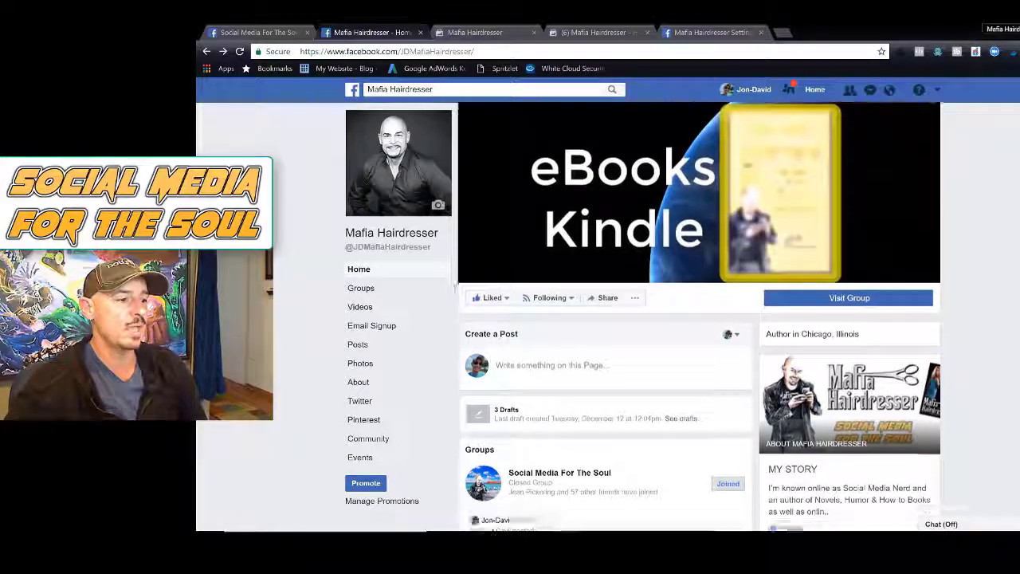
scroll(943, 283, "down", 3)
scroll(943, 283, "up", 5)
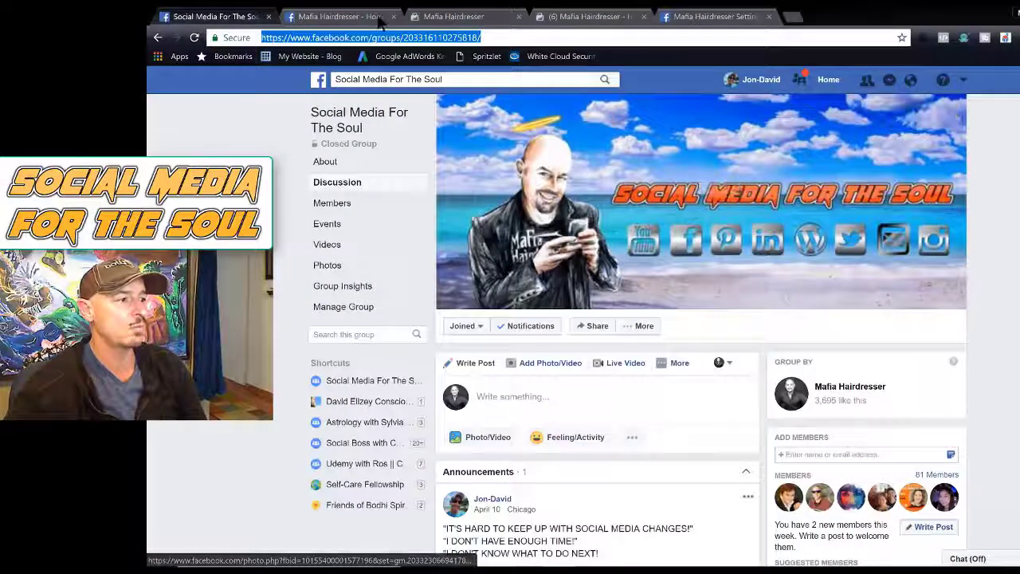
- Return to the Edit Page Tabs list, where Groups sits right below Services
left_click(383, 38)
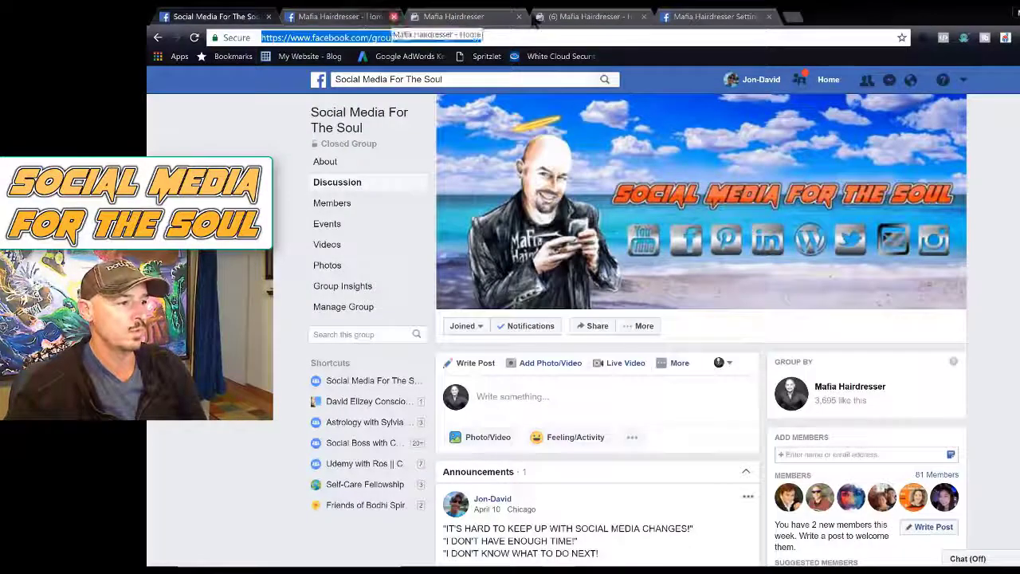
left_click(696, 18)
scroll(865, 219, "up", 1)
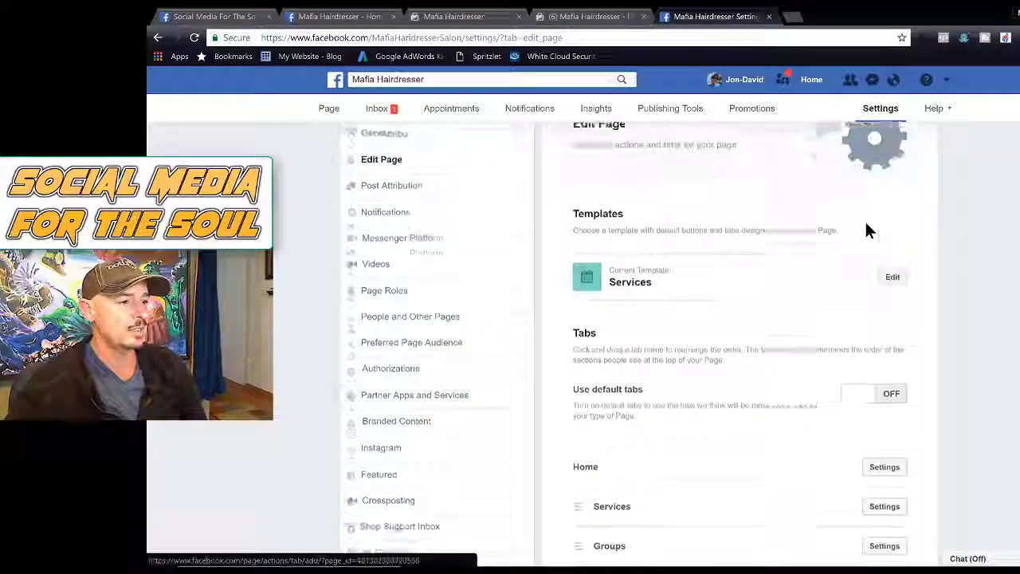
scroll(864, 219, "down", 2)
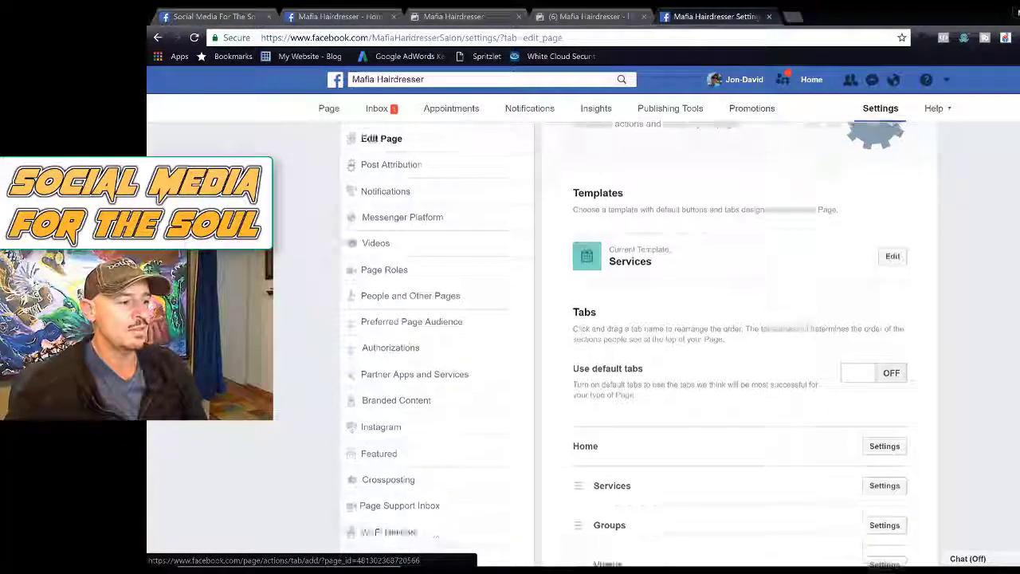
scroll(928, 378, "down", 1)
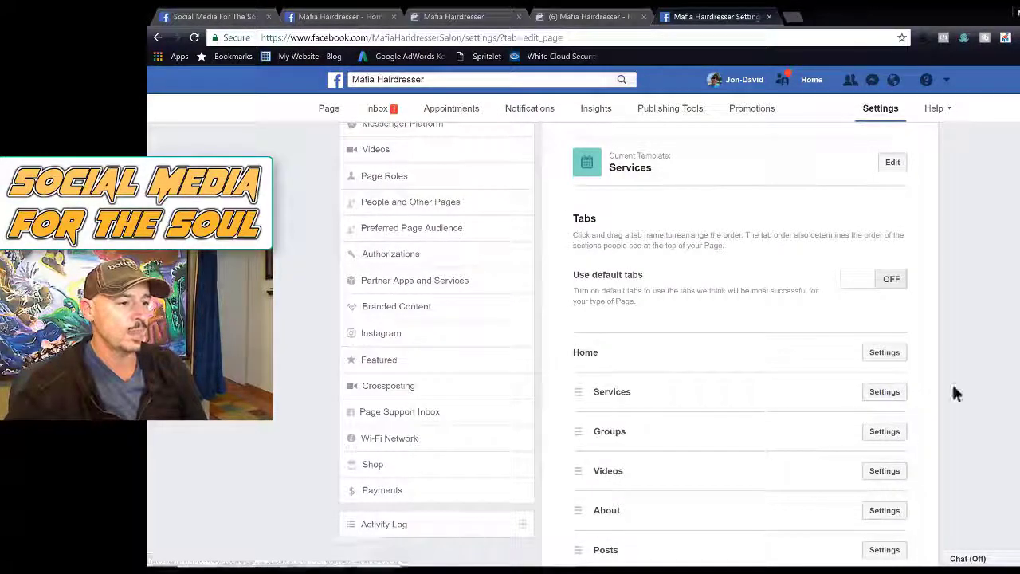
- Confirm Show Groups tab is ON in the Groups tab settings, then go back to the page
left_click(884, 431)
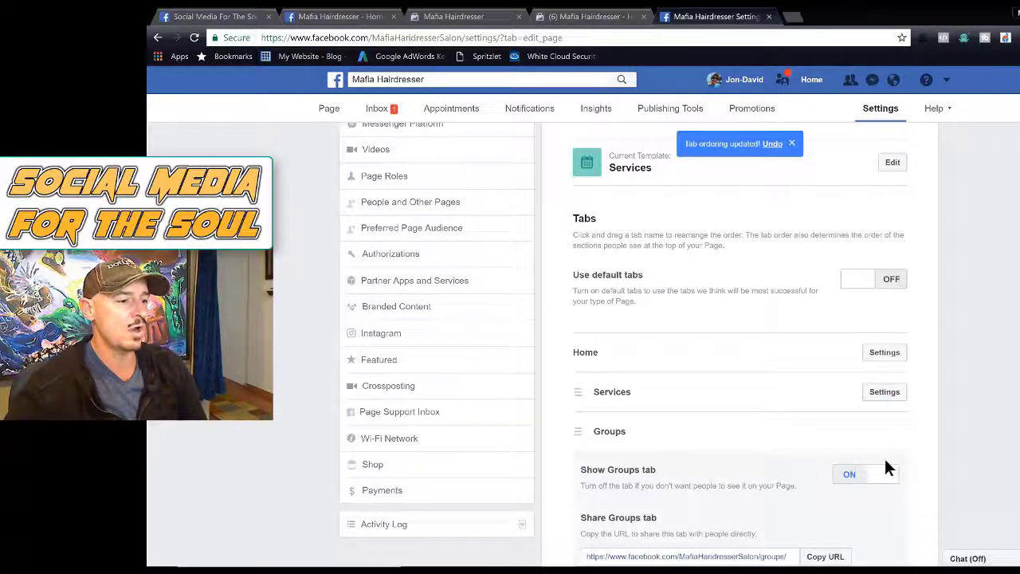
scroll(884, 462, "down", 3)
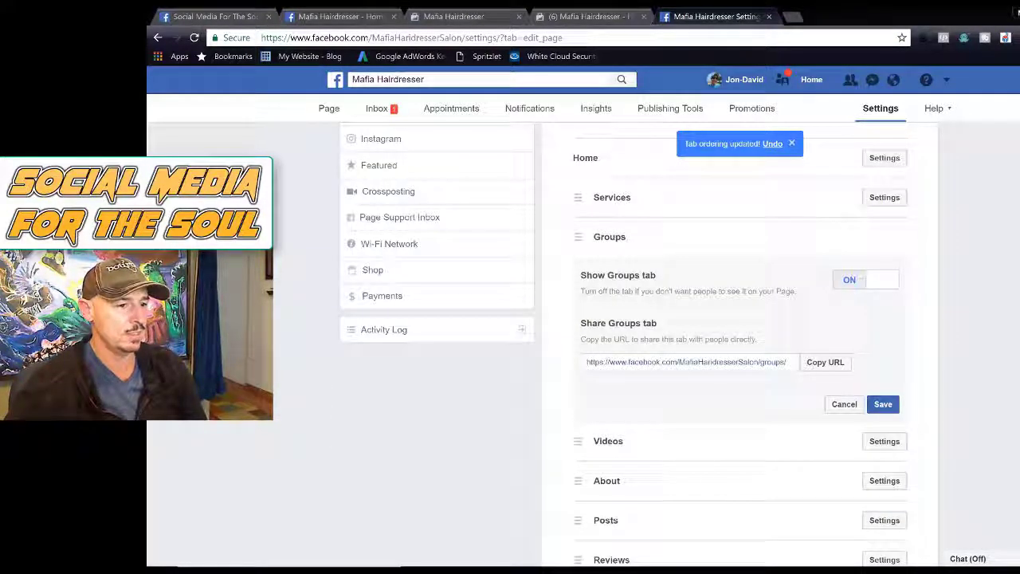
scroll(623, 347, "up", 5)
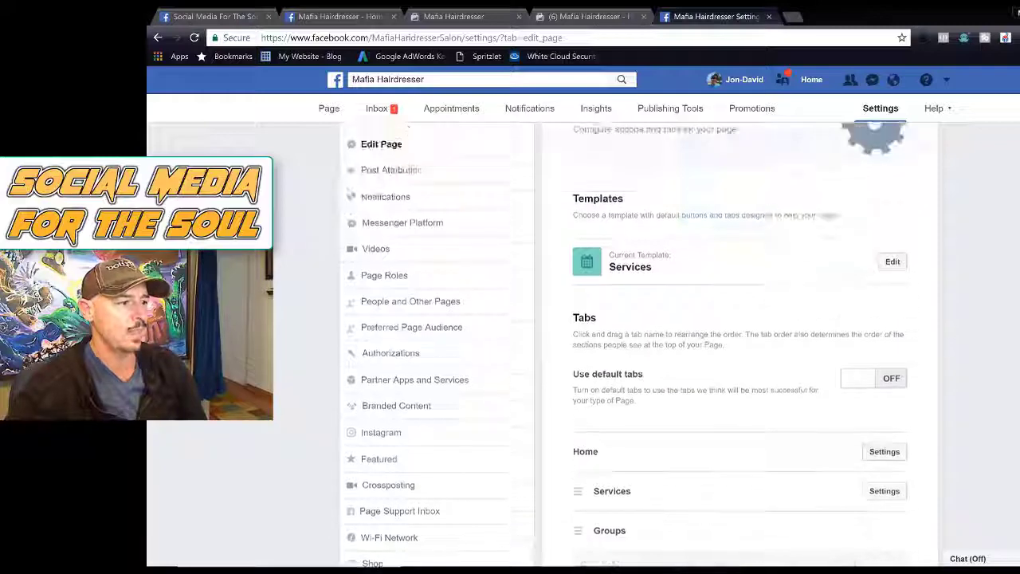
left_click(328, 112)
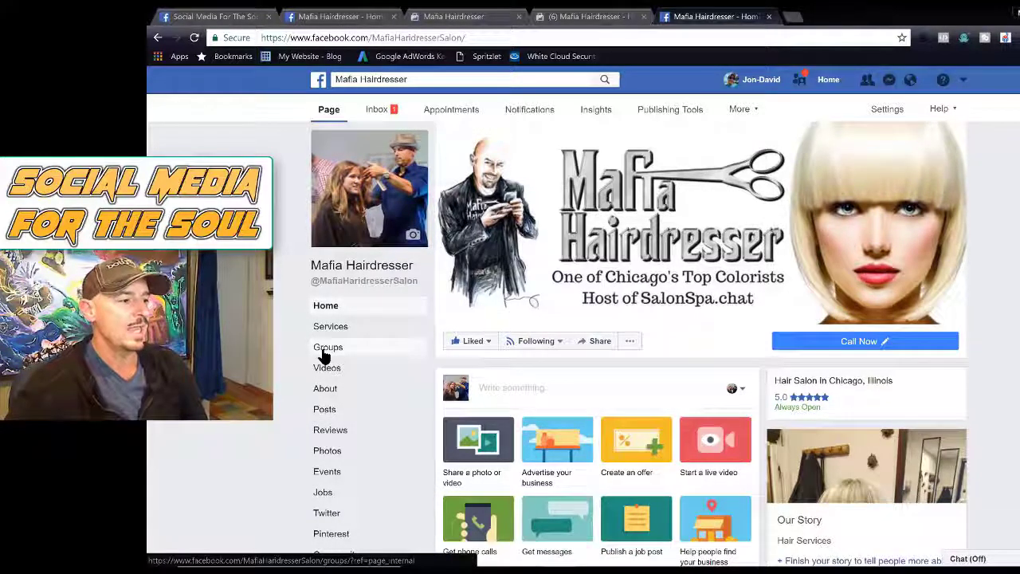
- Open the page's Groups section and dismiss the Link Your Group dialog without linking
left_click(323, 350)
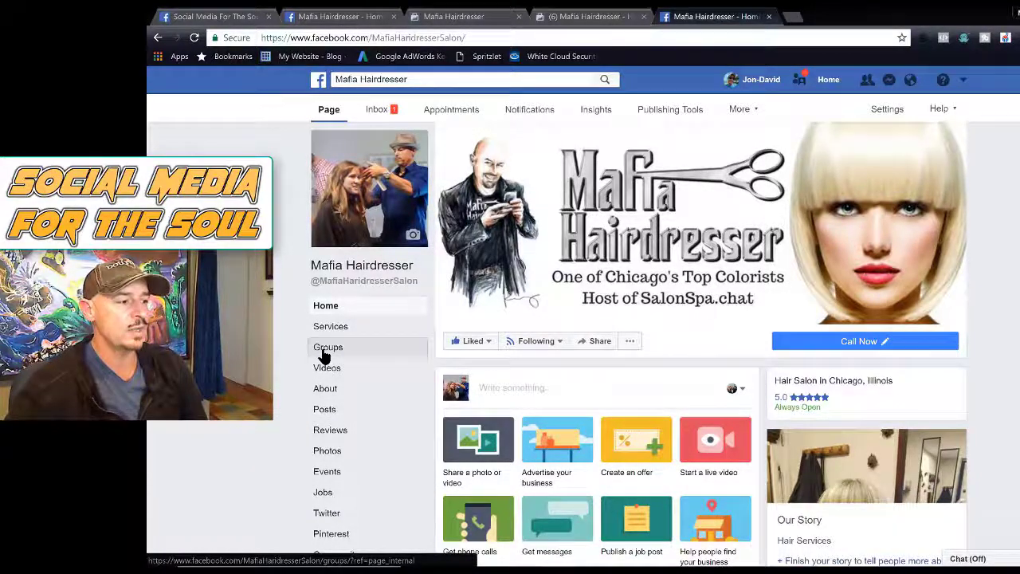
scroll(636, 313, "down", 1)
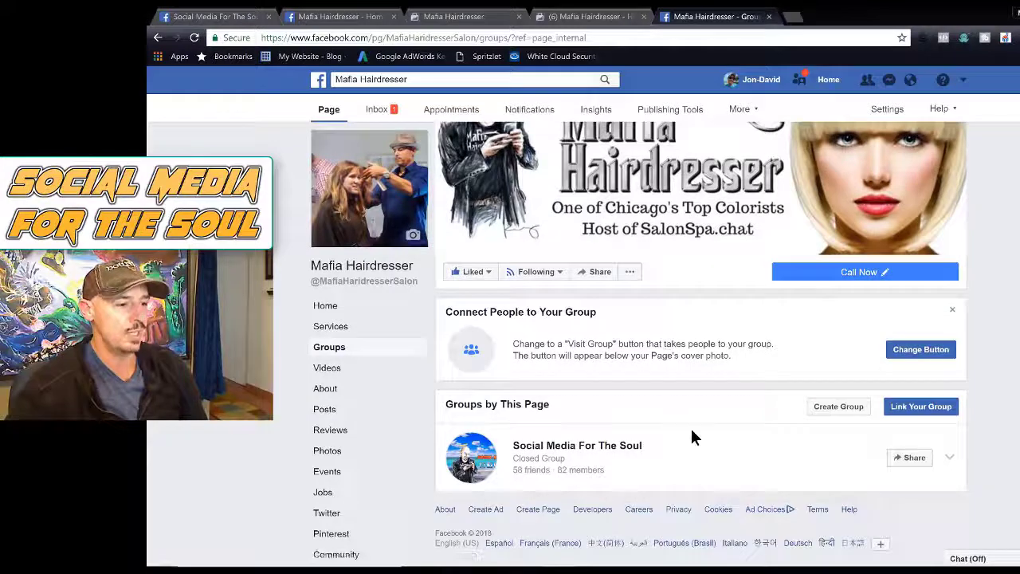
left_click(924, 411)
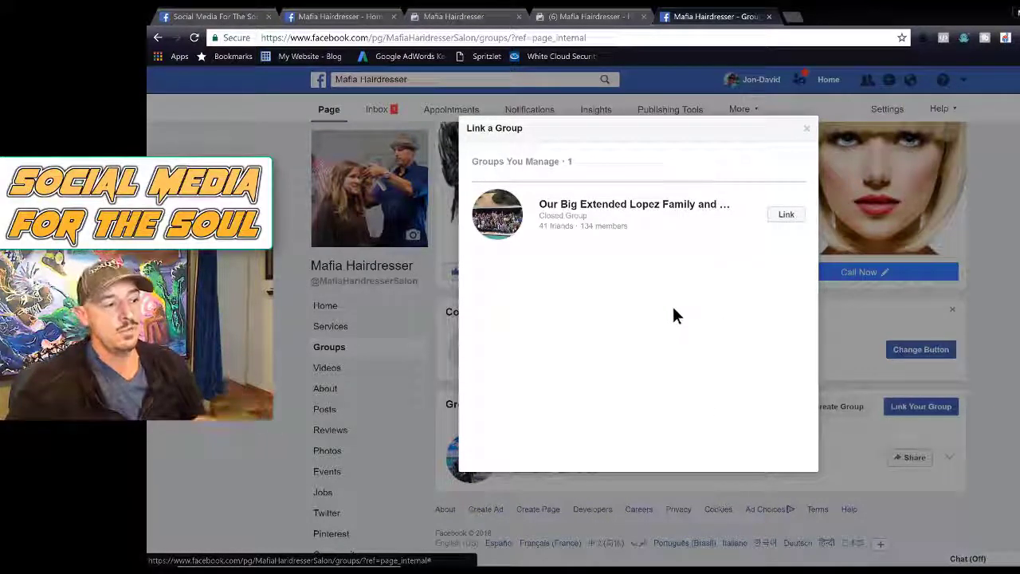
left_click(806, 130)
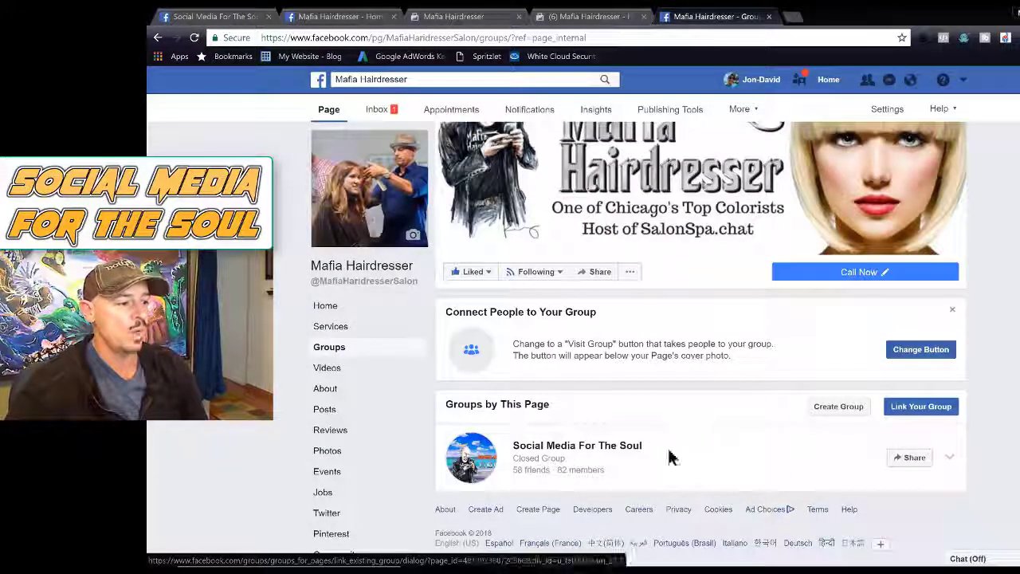
- Visit the Social Media For The Soul group, then return to the Groups section
mouse_move(607, 451)
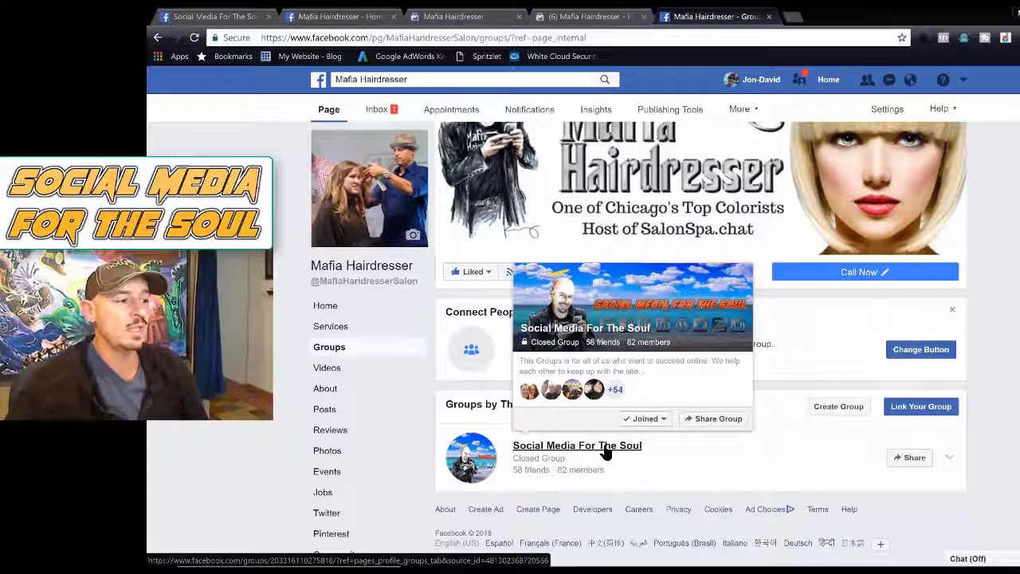
left_click(604, 449)
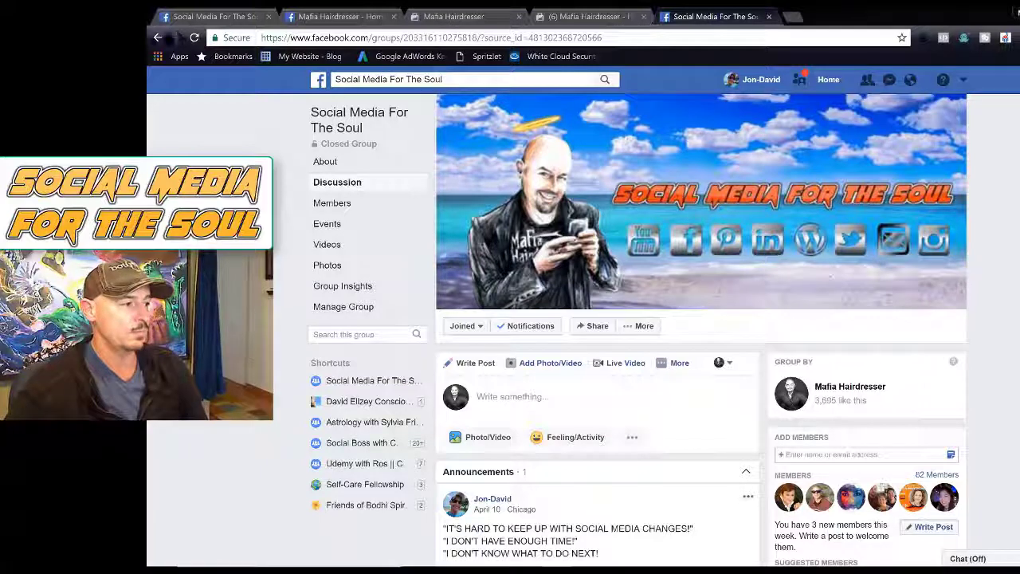
left_click(157, 37)
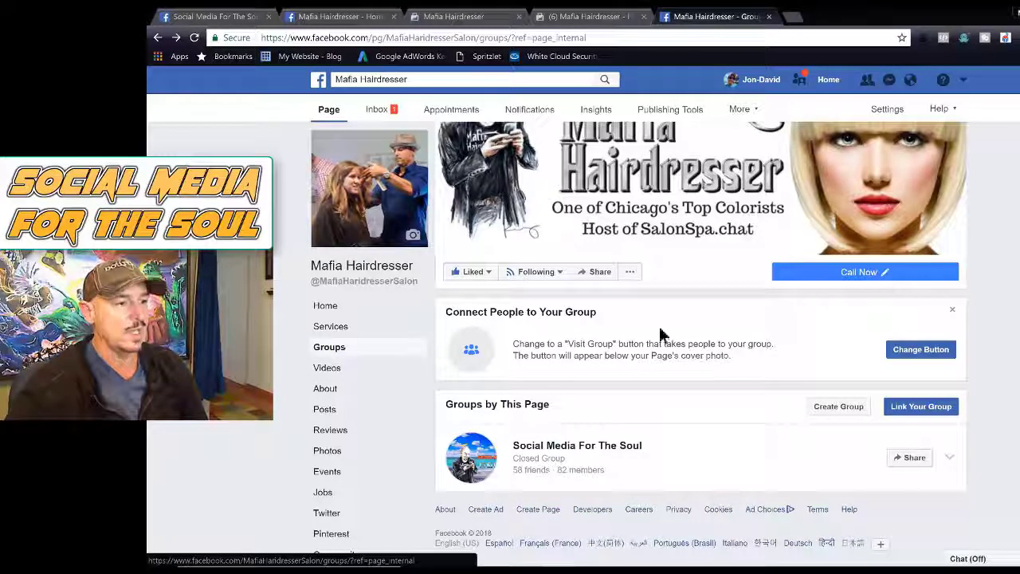
left_click(908, 275)
scroll(917, 275, "up", 1)
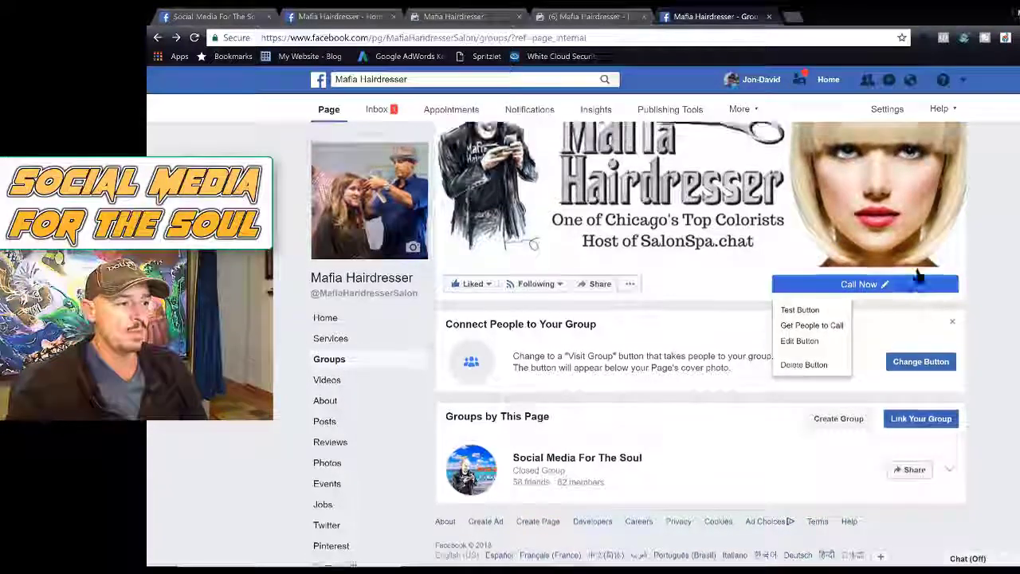
left_click(923, 343)
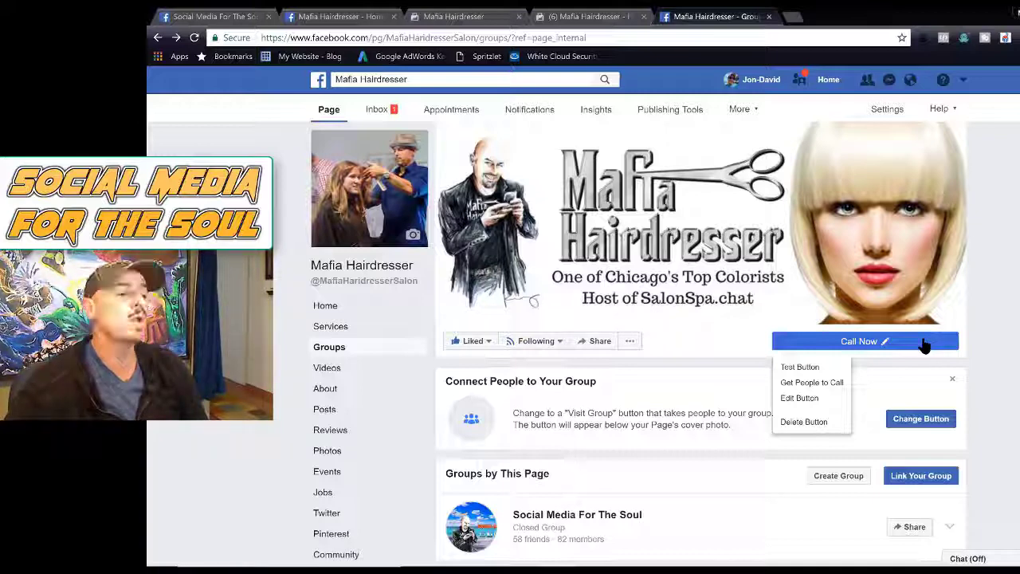
left_click(923, 343)
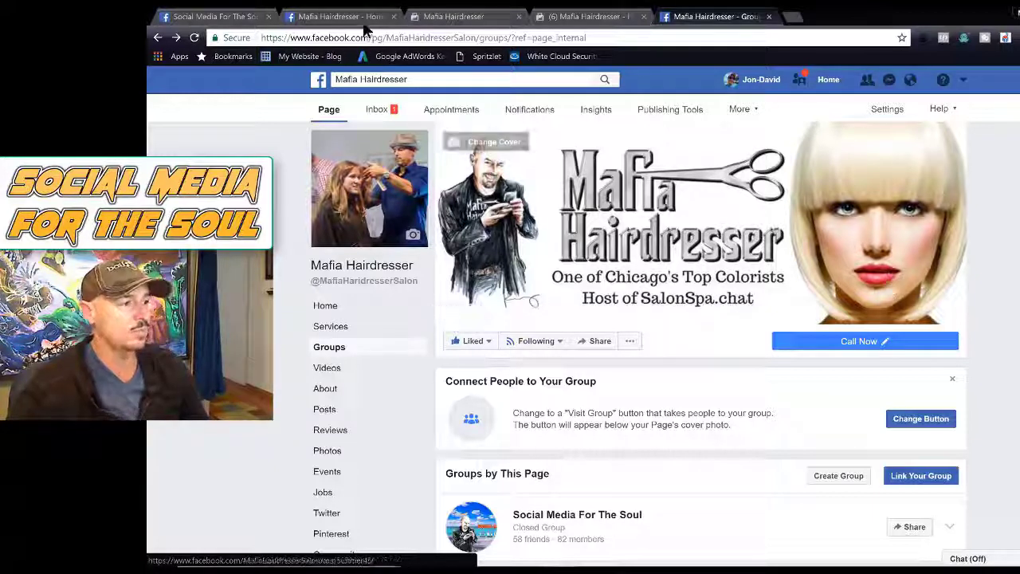
left_click(897, 343)
left_click(807, 398)
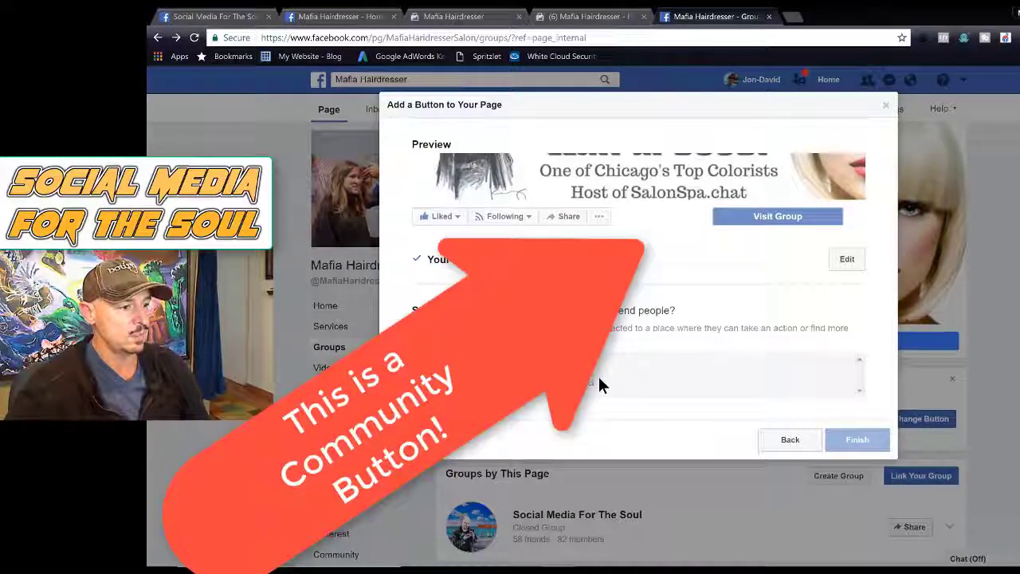
left_click(599, 379)
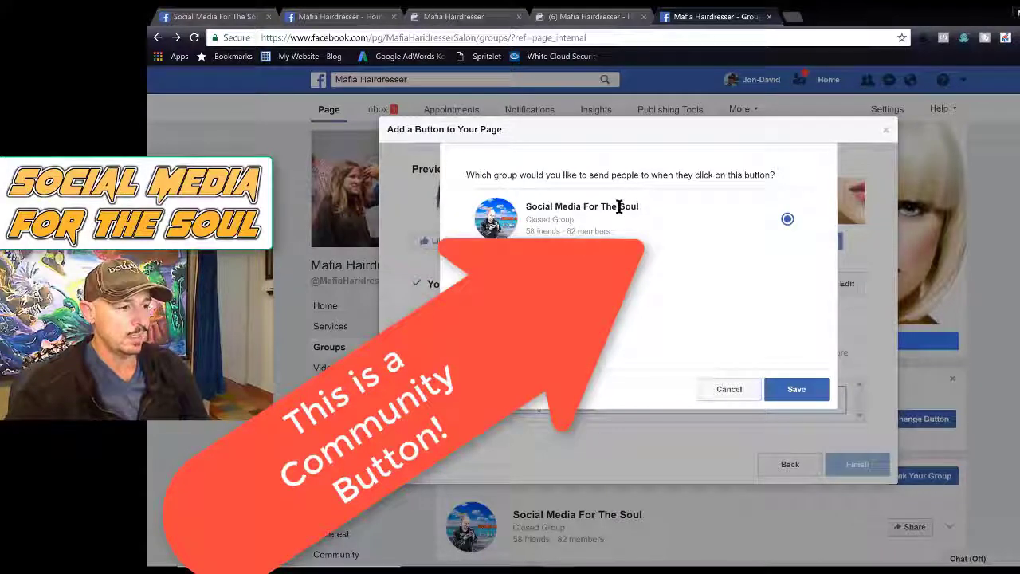
left_click(737, 390)
left_click(886, 133)
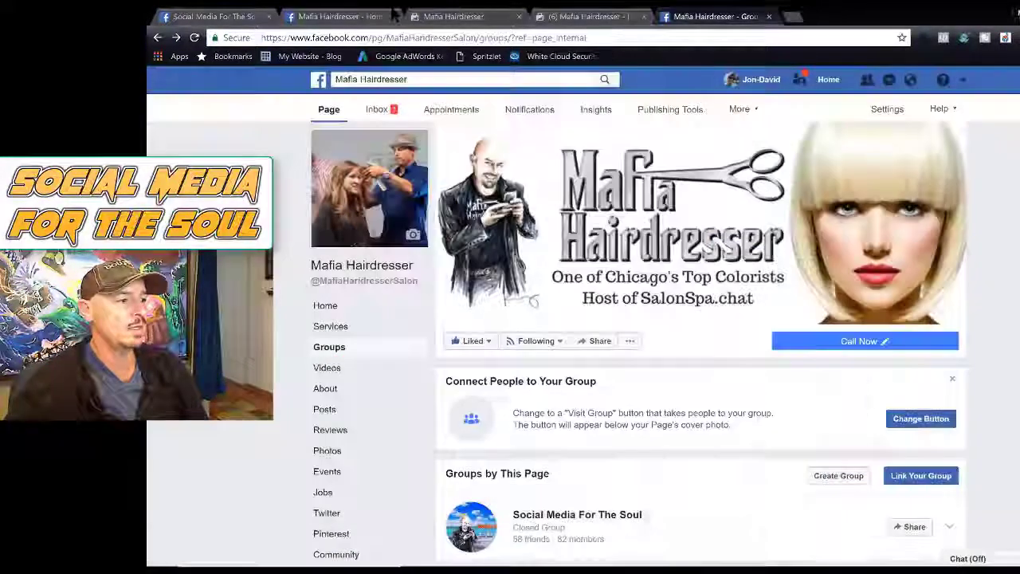
- Switch to the Mafia Hairdresser - Home tab and scroll to its Visit Group button
left_click(375, 17)
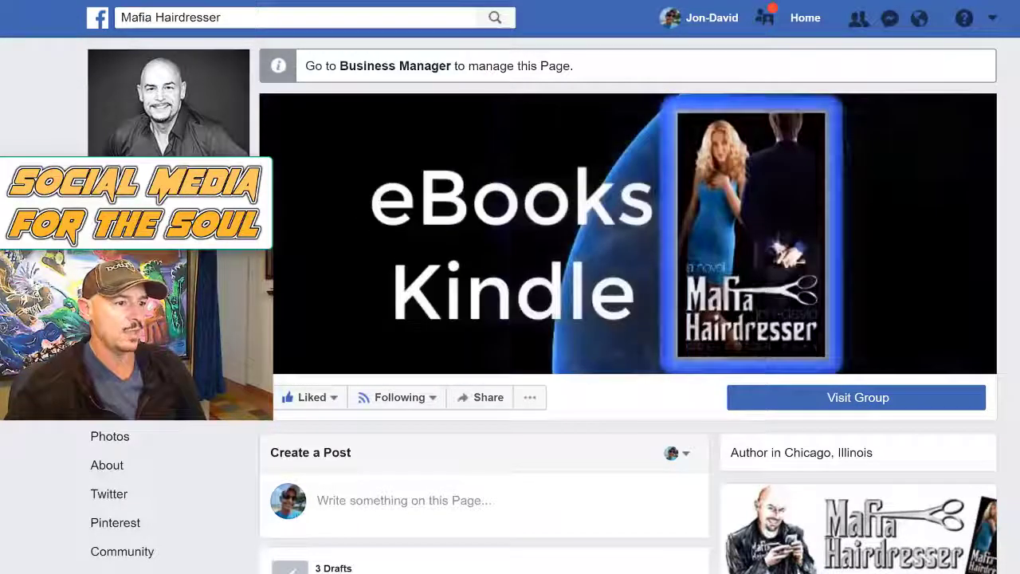
scroll(510, 302, "down", 1)
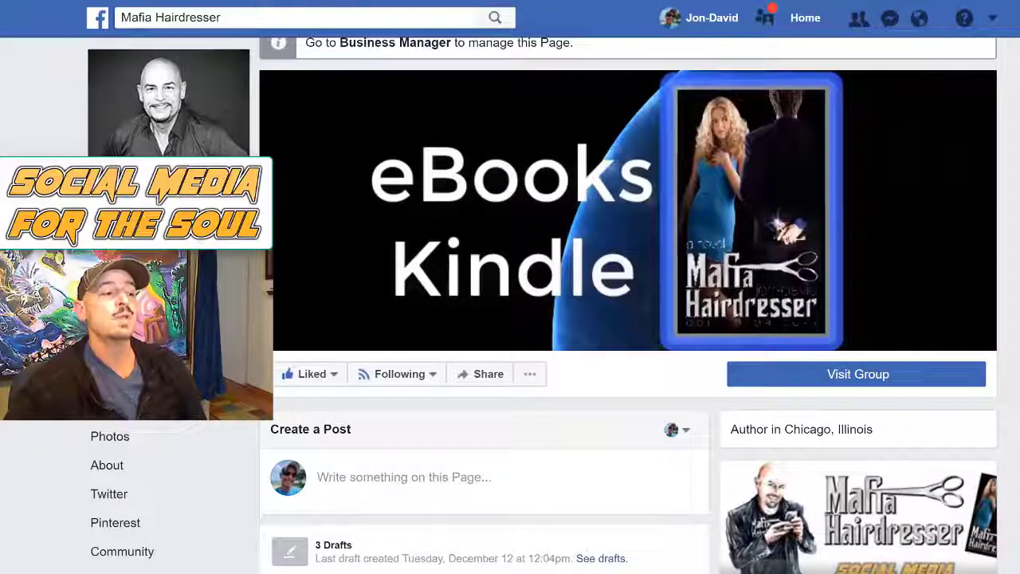